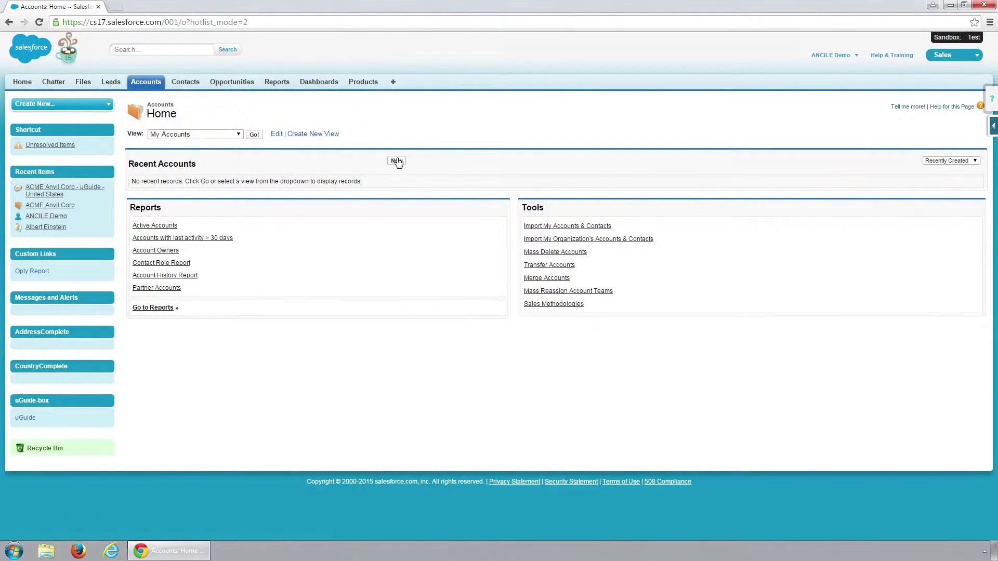
Start a new account from the Recent Accounts section of Accounts Home
left_click(397, 161)
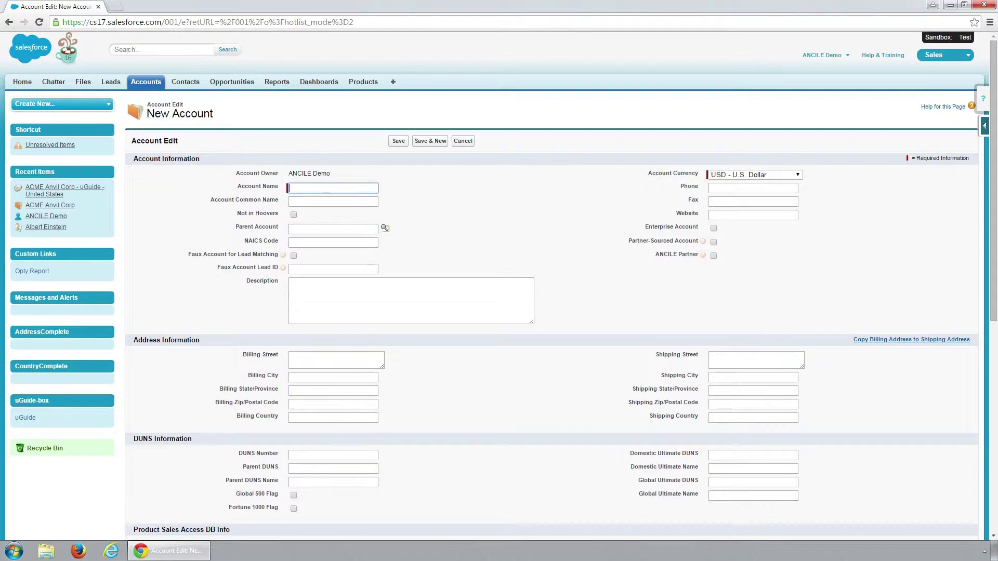
Enter account name 'ACME Anvil Corp' and parent account ACME Corp
type("ACME Anvil Corp.")
left_click(333, 228)
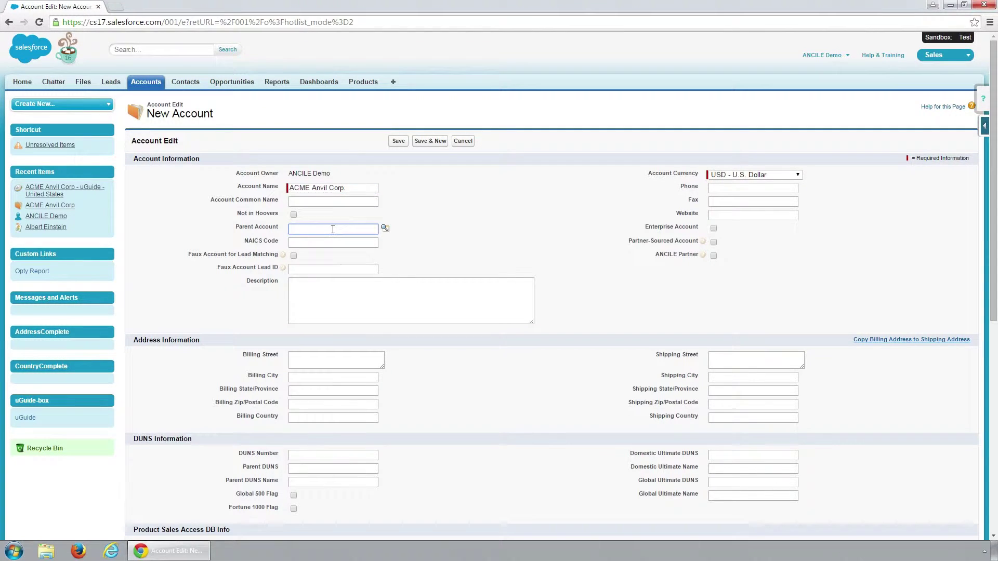
type("ACME Corp.")
left_click(323, 243)
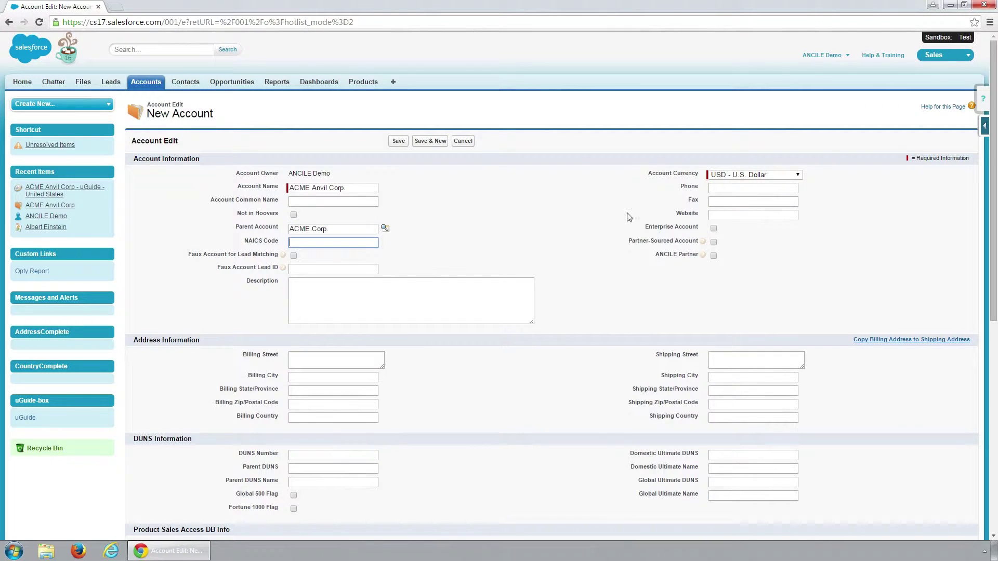
With uGuide help open, enter NAICS code 345789 and check the Account Currency options
left_click(981, 103)
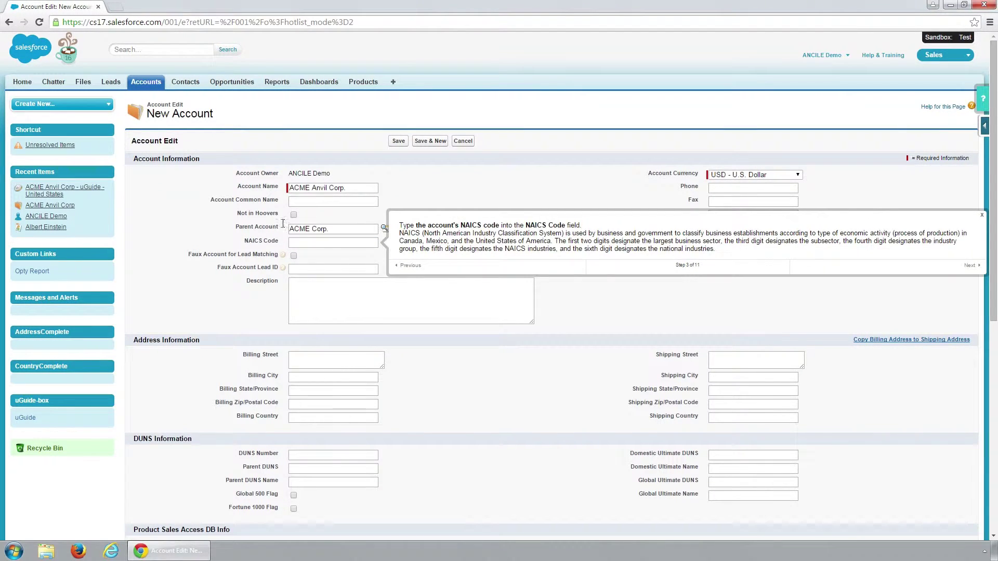
left_click(291, 243)
type("345789")
key("Tab")
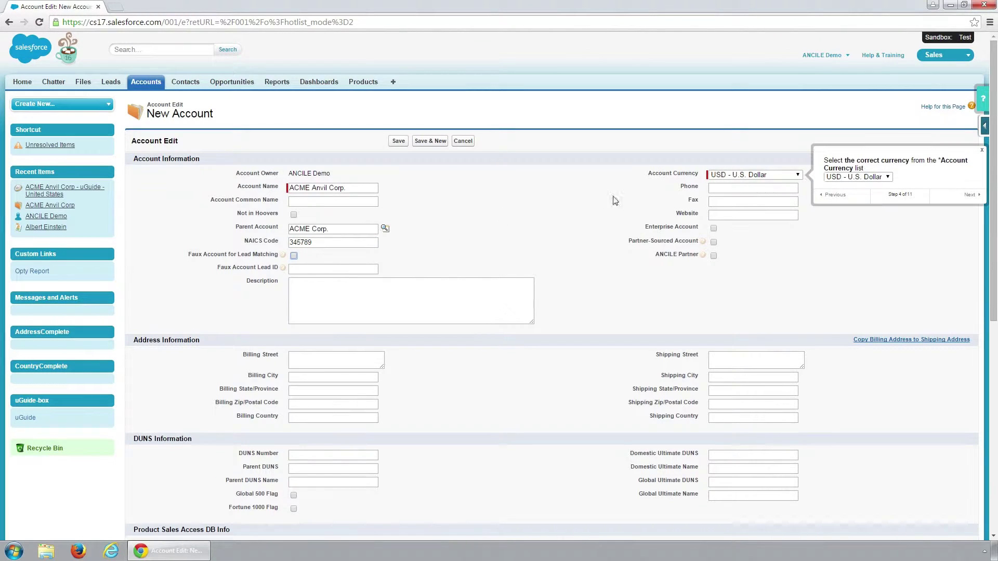
left_click(785, 175)
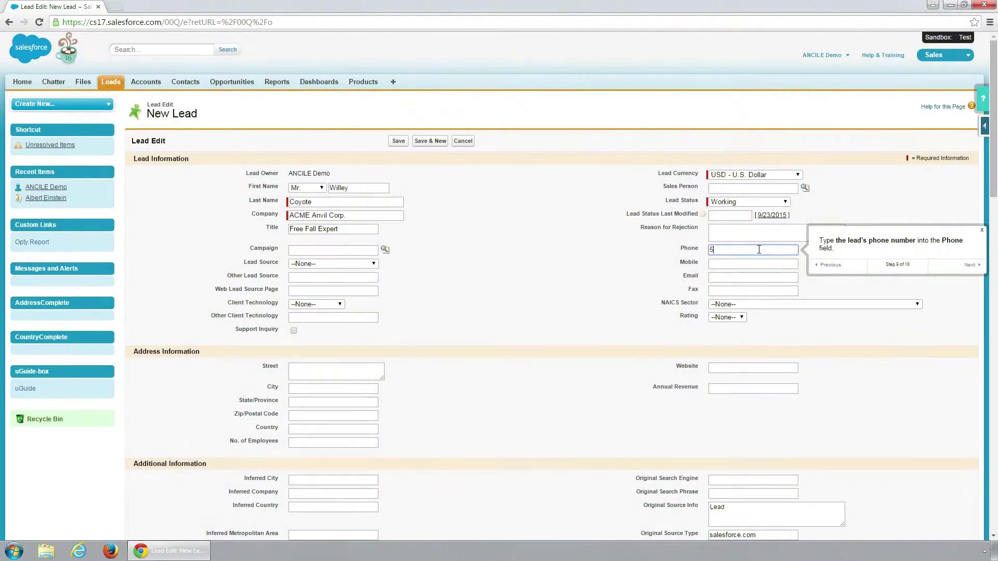
type("-555-5555")
key("Tab")
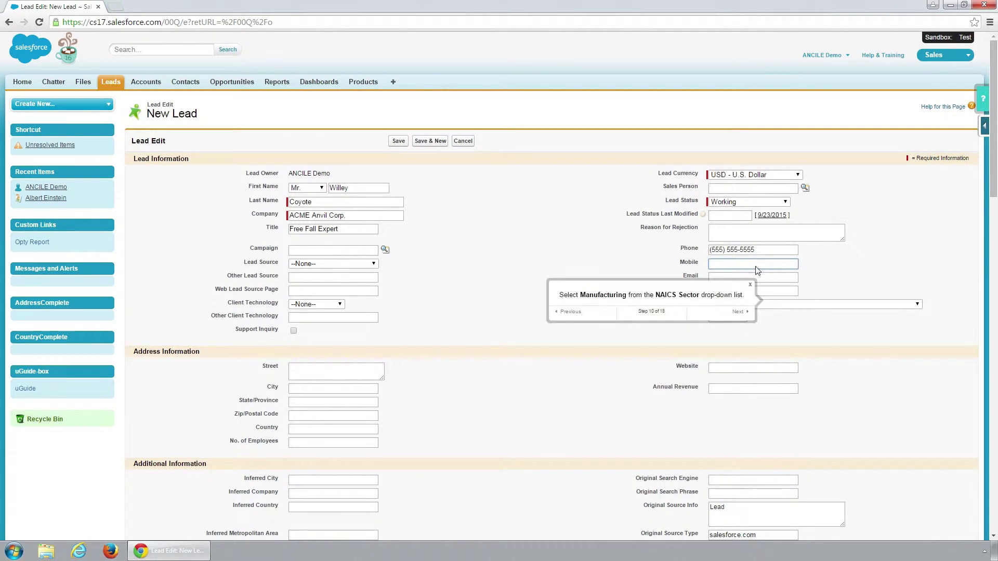
left_click(790, 305)
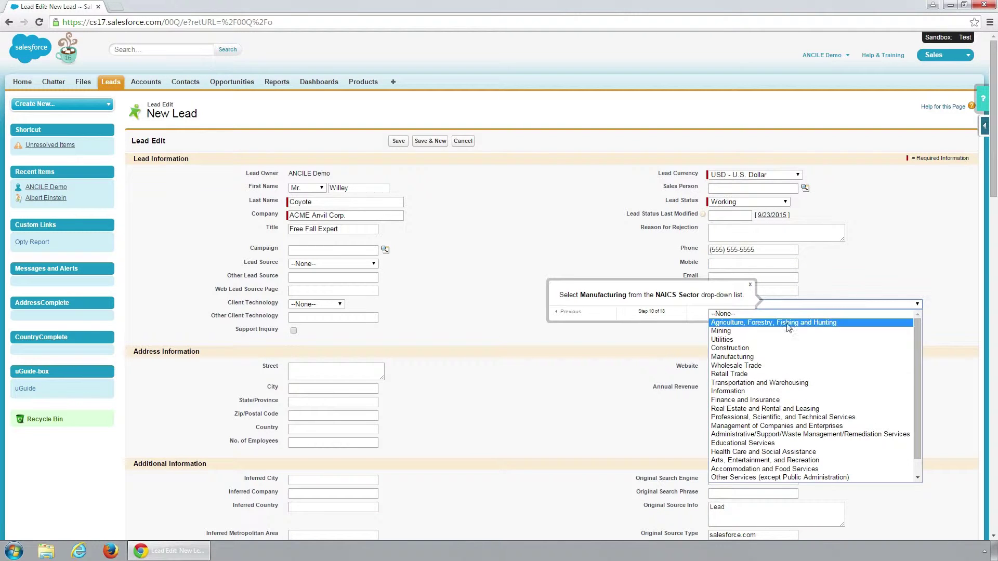
left_click(783, 356)
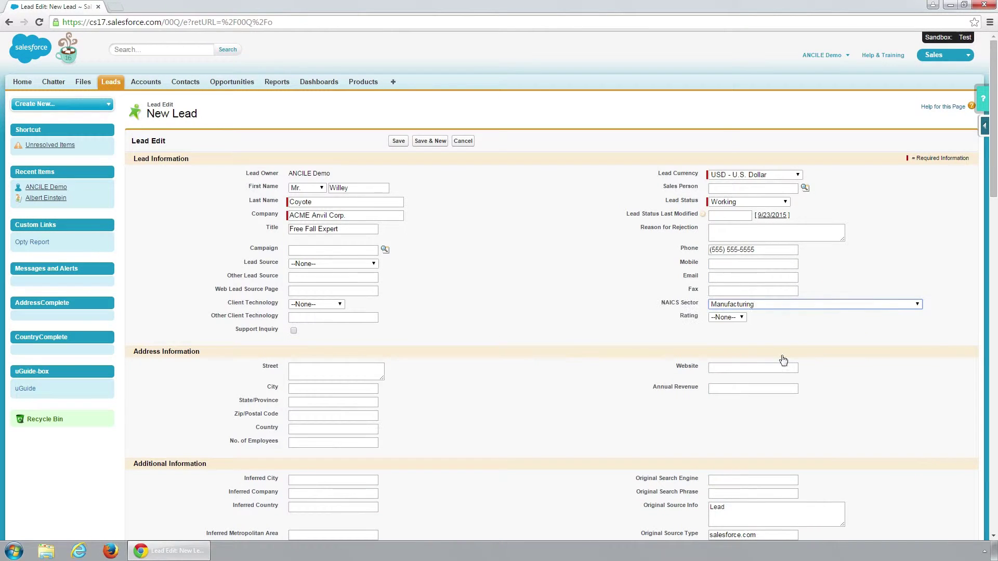
left_click(738, 318)
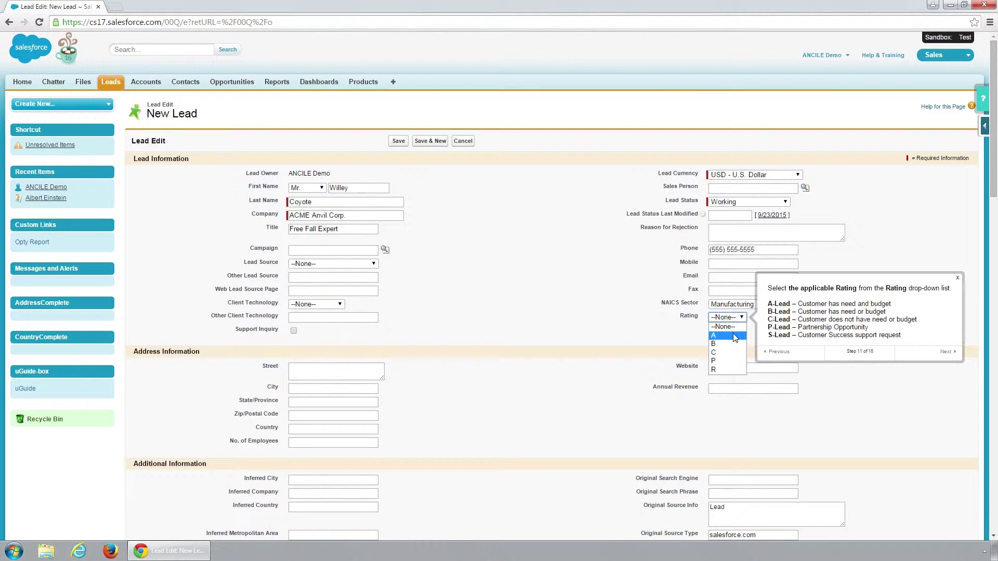
left_click(735, 336)
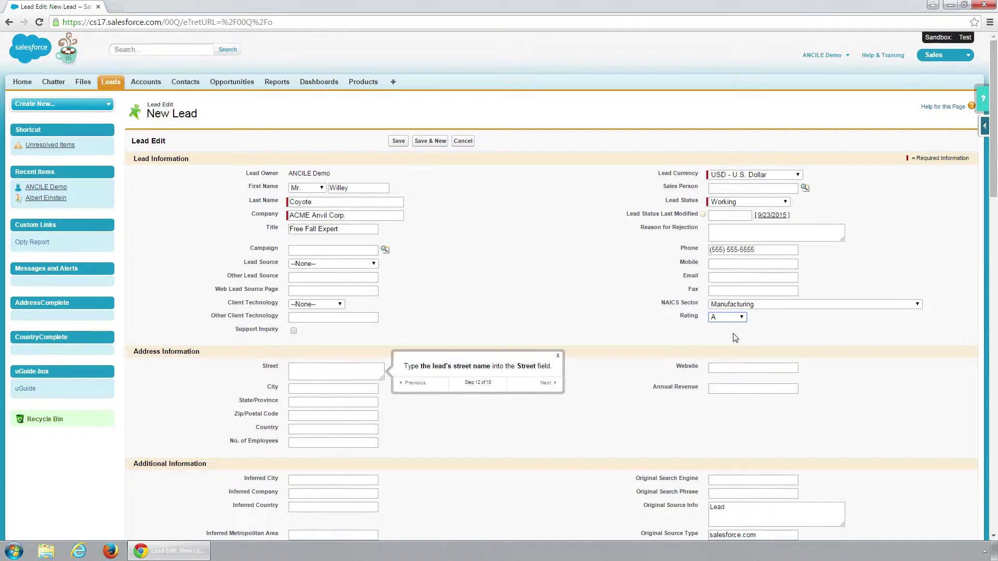
left_click(355, 370)
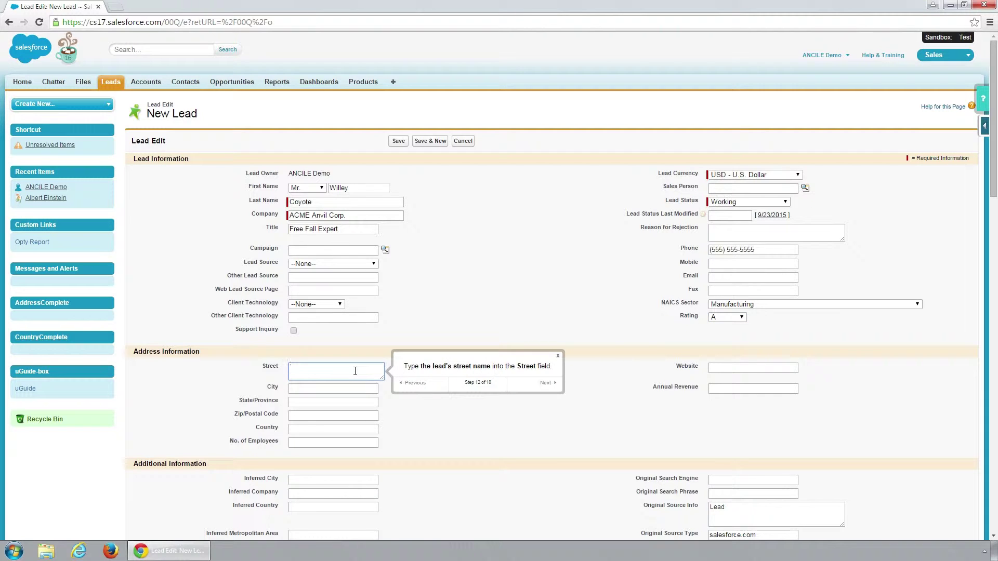
type("123 Canyon Dro")
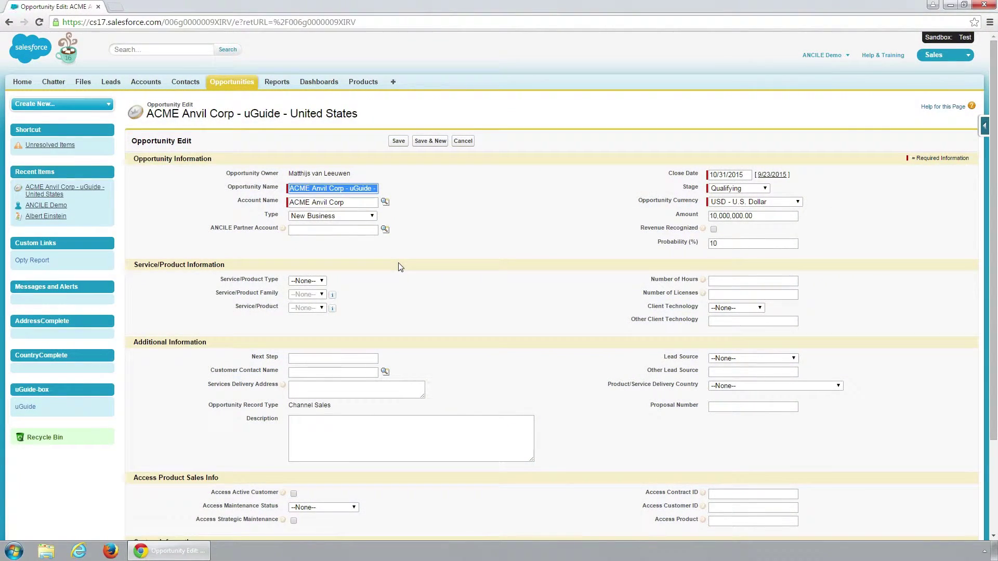
Set the opportunity stage to Negotiation after checking uGuide's stage definitions, then save it
left_click(737, 188)
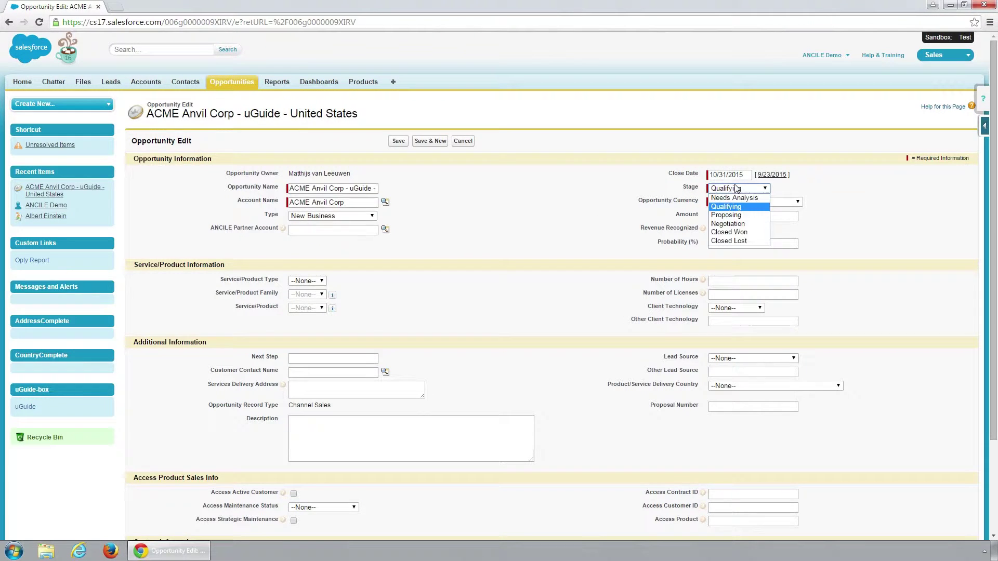
left_click(982, 95)
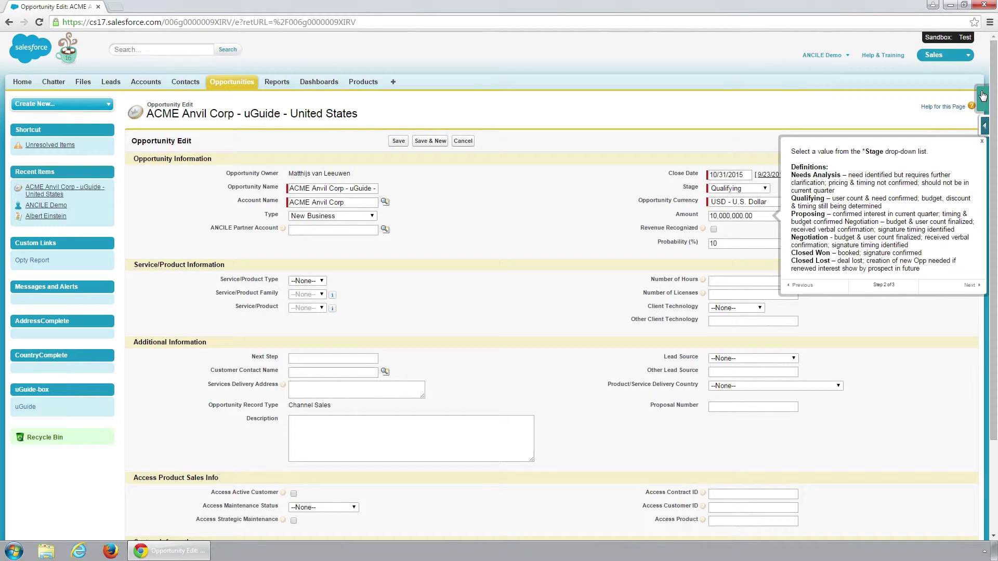
left_click(756, 189)
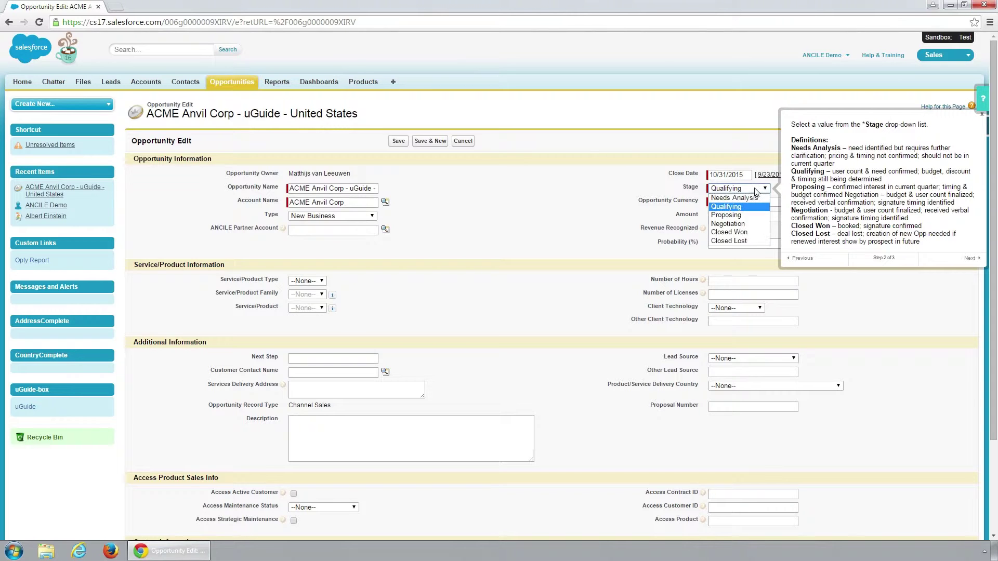
left_click(743, 225)
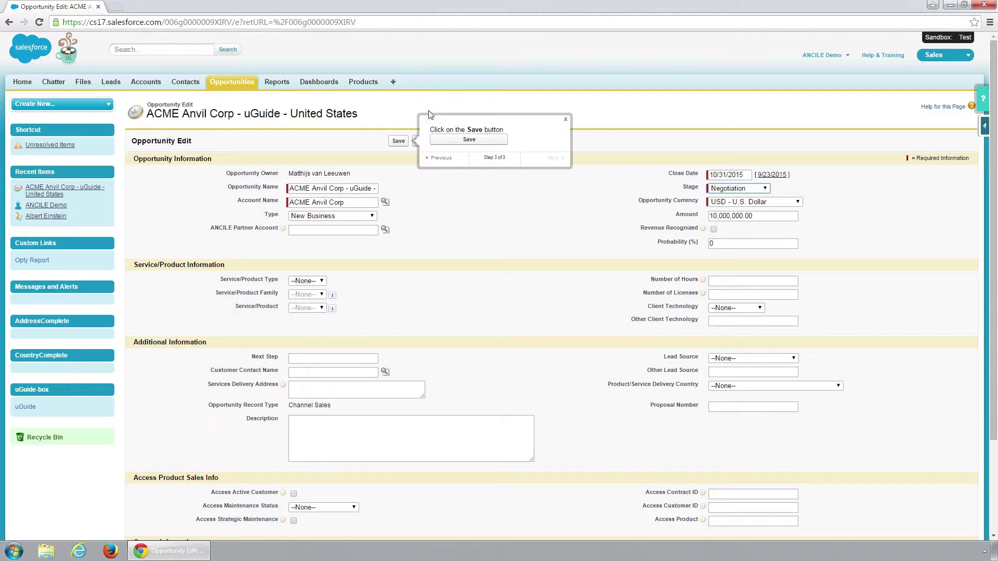
left_click(397, 142)
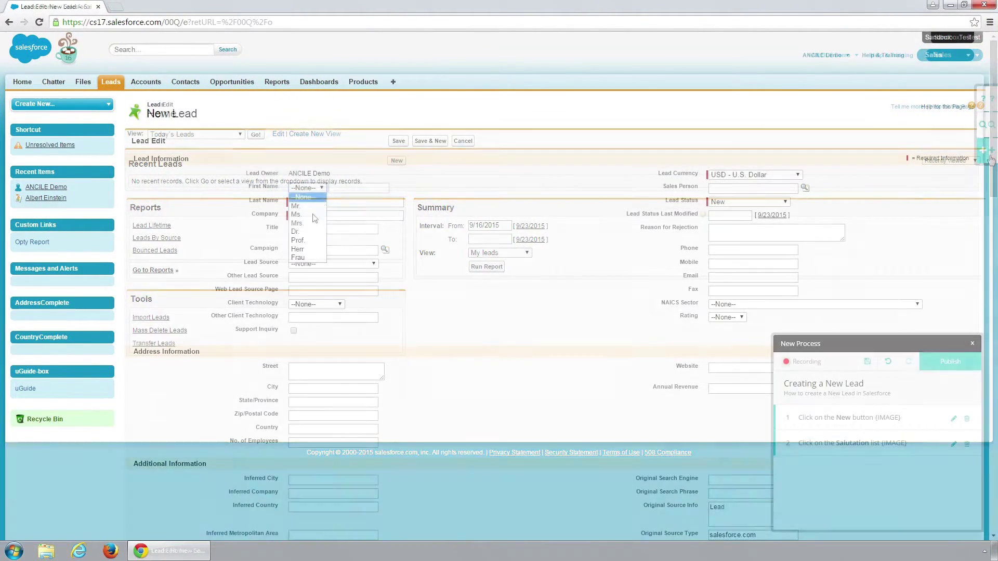
While recording, set salutation Mr., enter the lead's first and last name, then pause recording
left_click(312, 207)
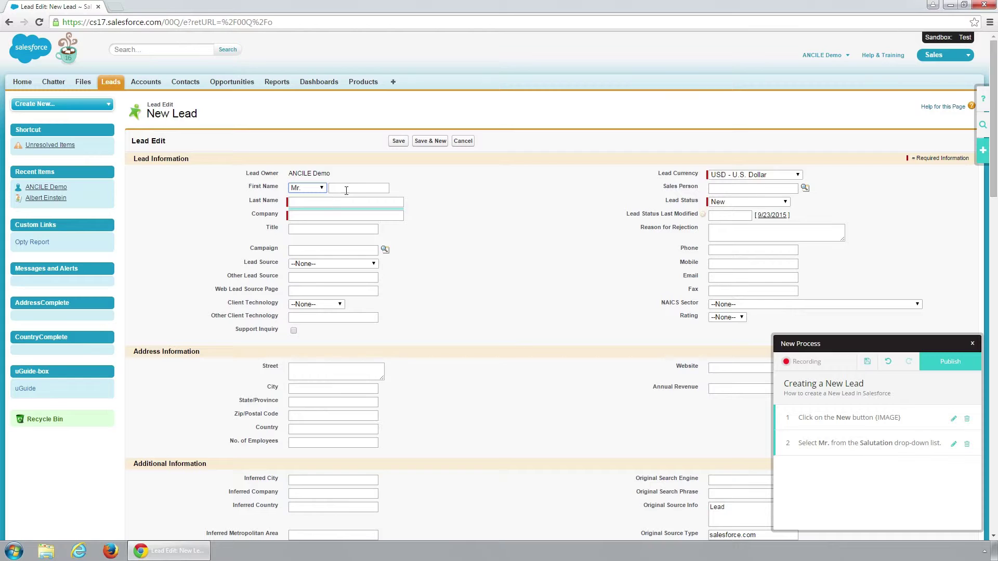
left_click(347, 190)
type("W")
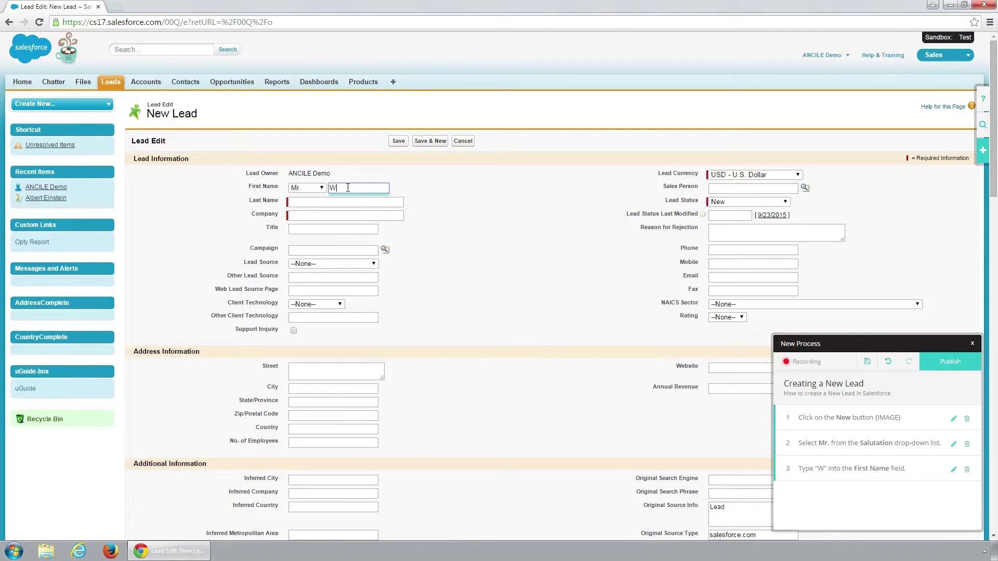
type("illey")
left_click(336, 202)
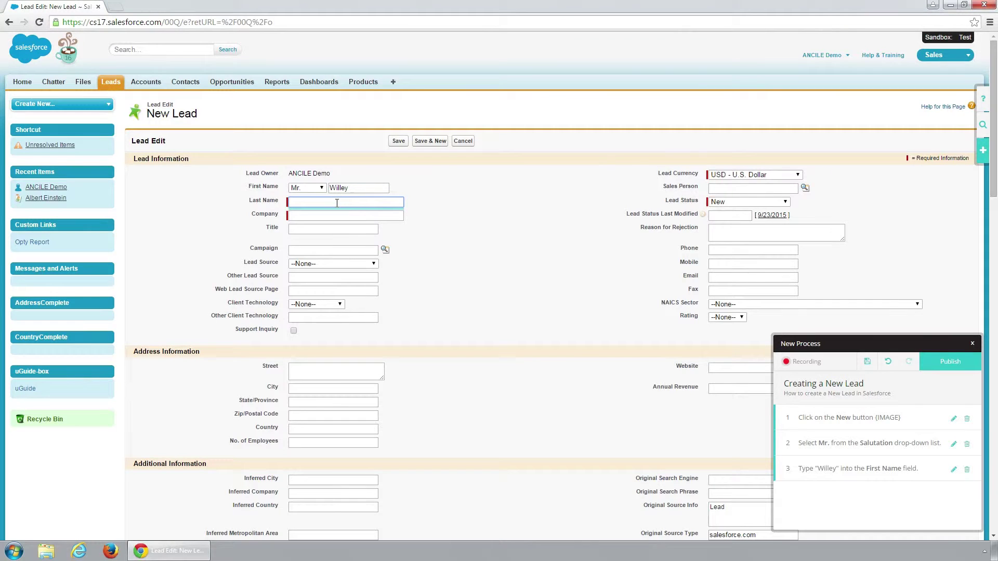
type("Coyote")
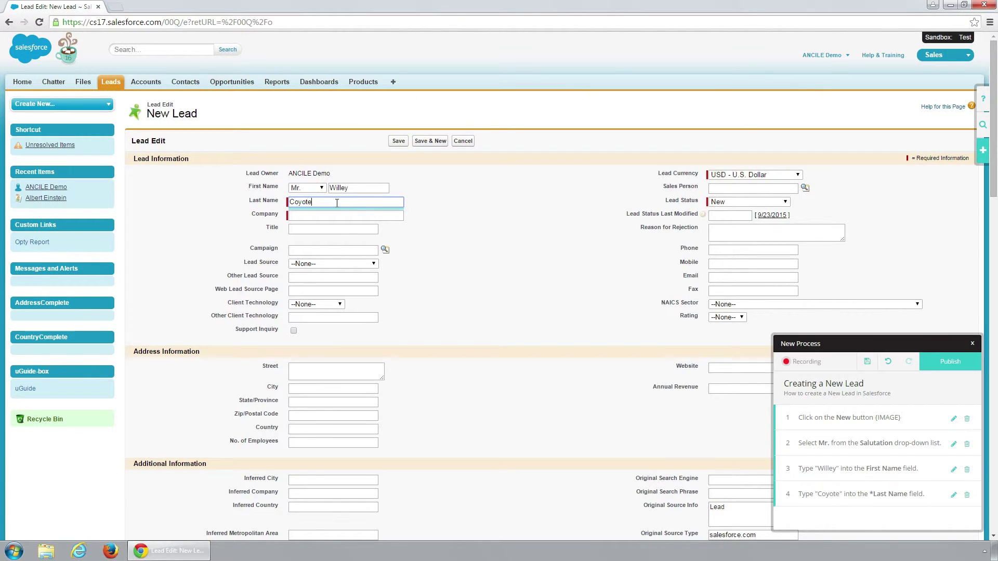
left_click(333, 215)
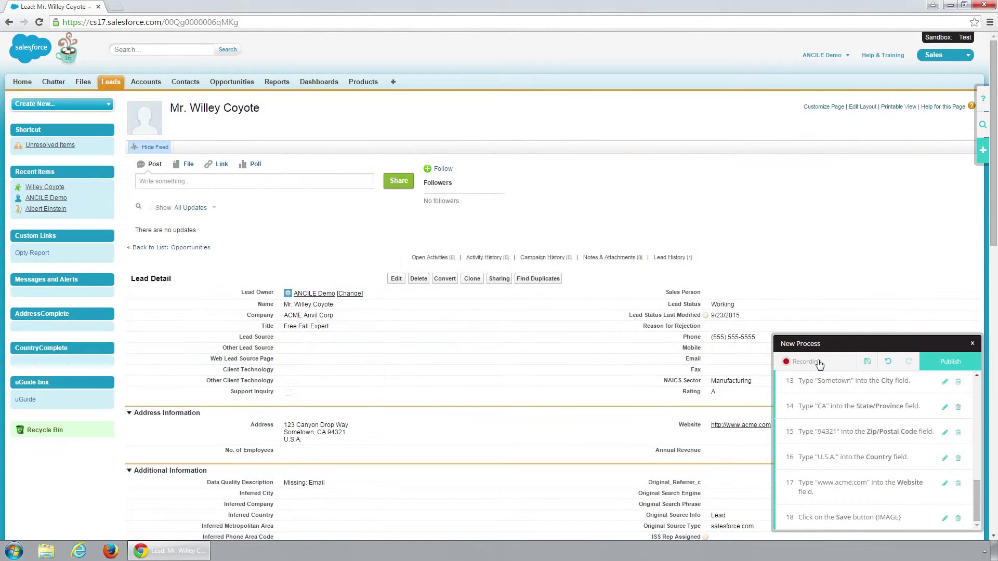
left_click(819, 362)
Save the 'Creating a New Lead' process and publish it to end users, confirming Yes
left_click(867, 362)
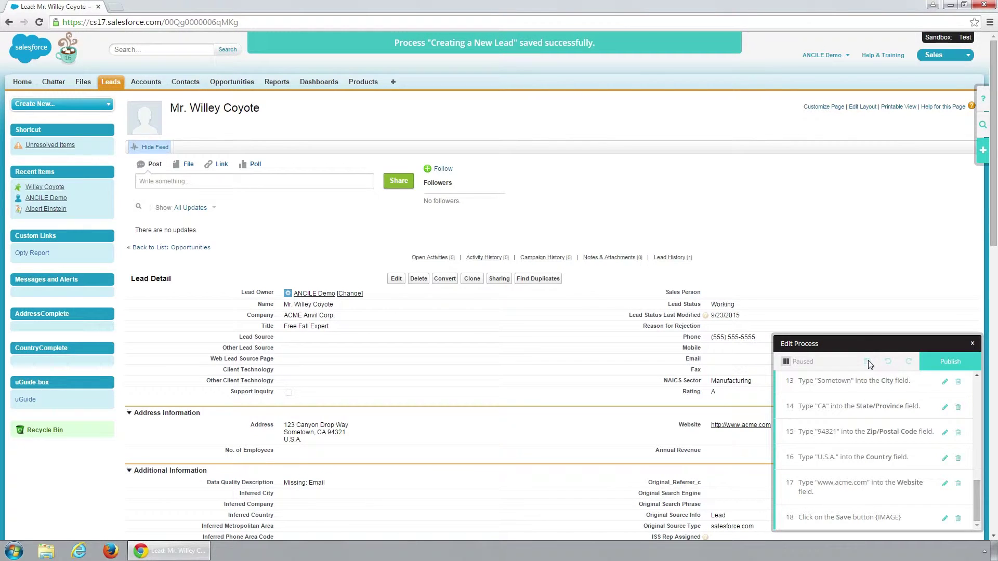
left_click(953, 364)
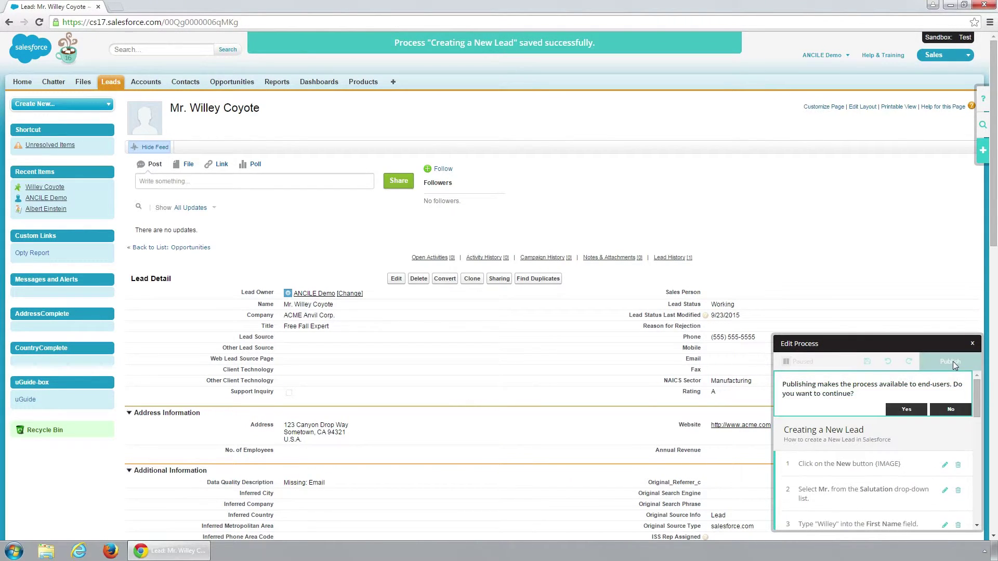
left_click(905, 410)
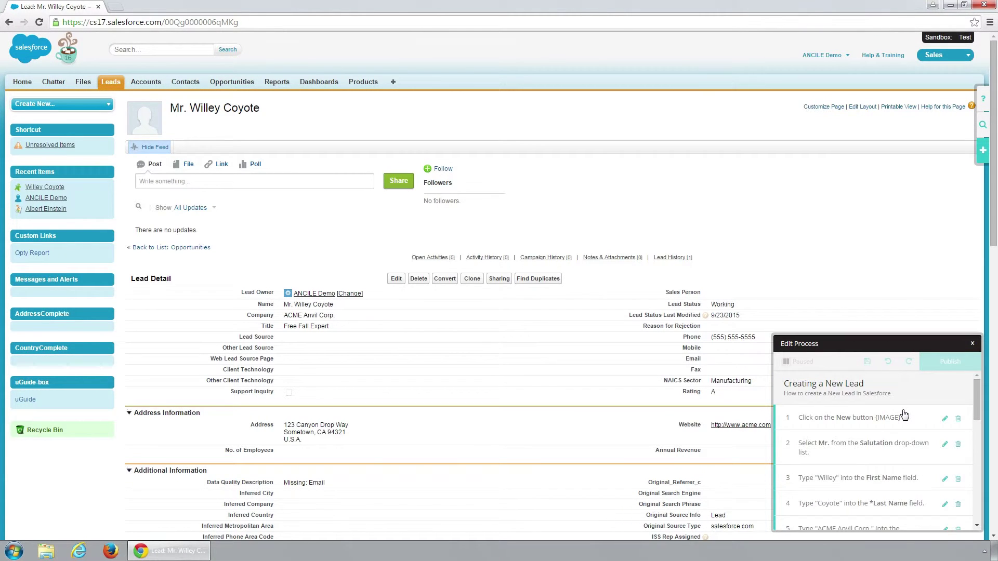